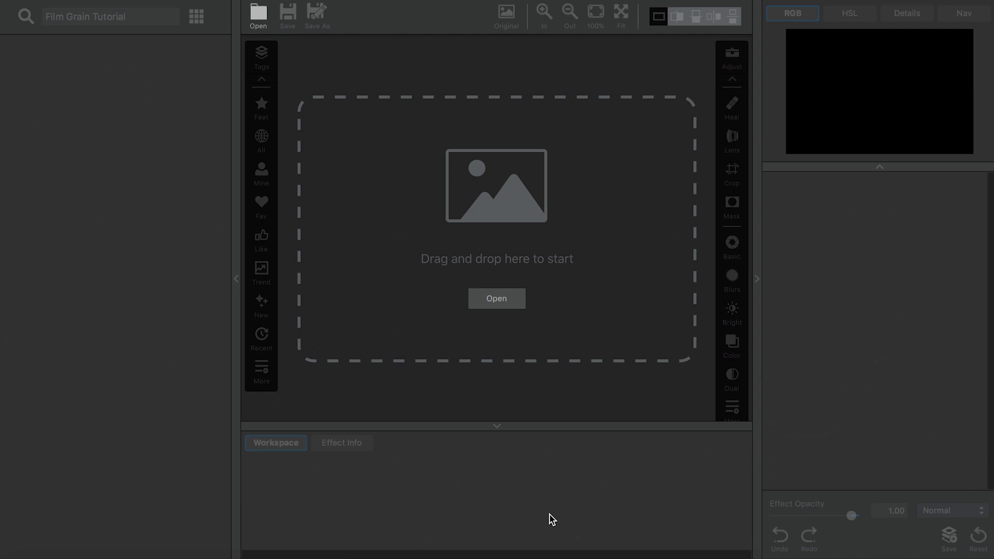
Open 1_Pier, 2_Woman.jpg and 3_VintageCar.jpg from the Film Grain Images folder
{"action": "left_click", "coordinate": [495, 299]}
{"action": "left_click_drag", "start_coordinate": [457, 76], "coordinate": [457, 109]}
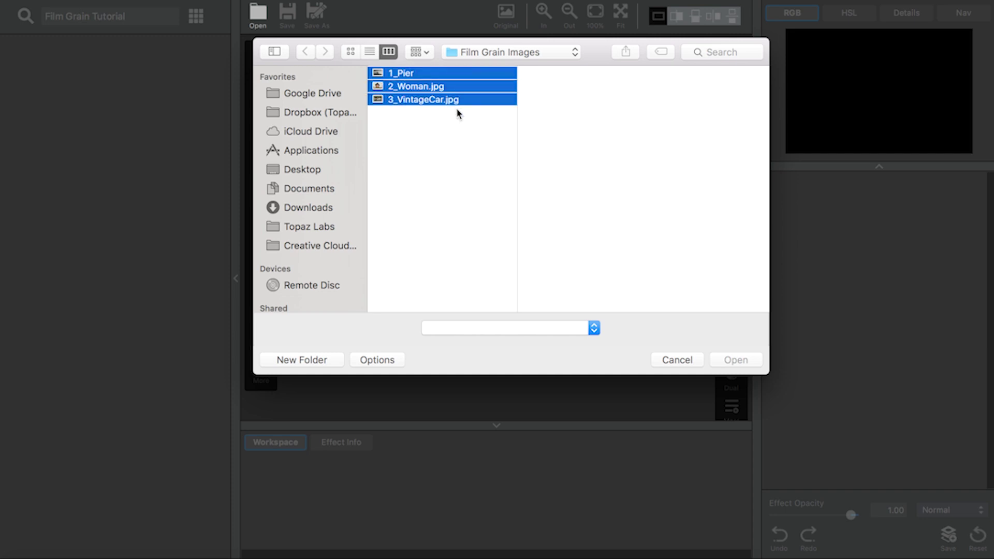
{"action": "left_click", "coordinate": [737, 359]}
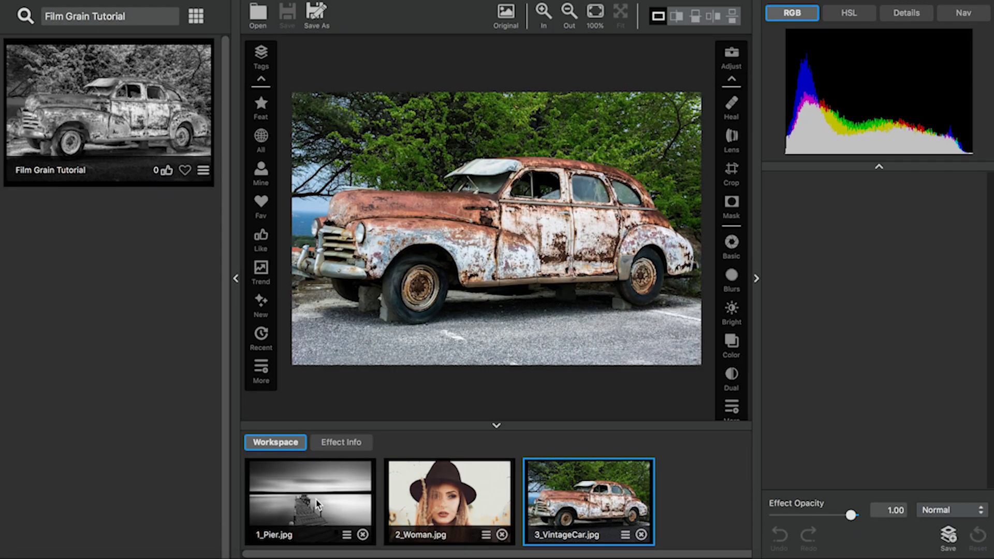
Show the pier photo large by hiding the library and thumbnail panels
{"action": "left_click", "coordinate": [318, 505]}
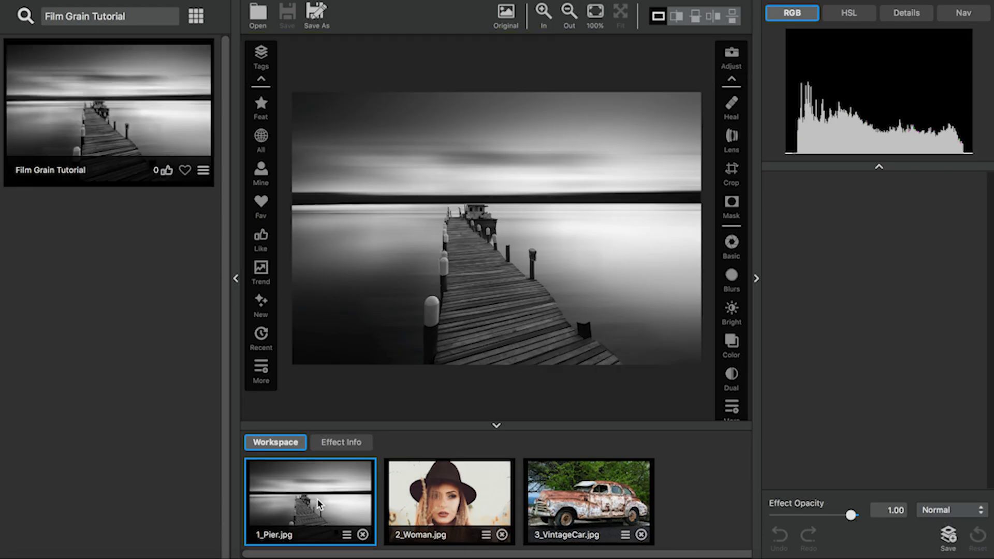
{"action": "left_click", "coordinate": [235, 278]}
{"action": "left_click", "coordinate": [381, 426]}
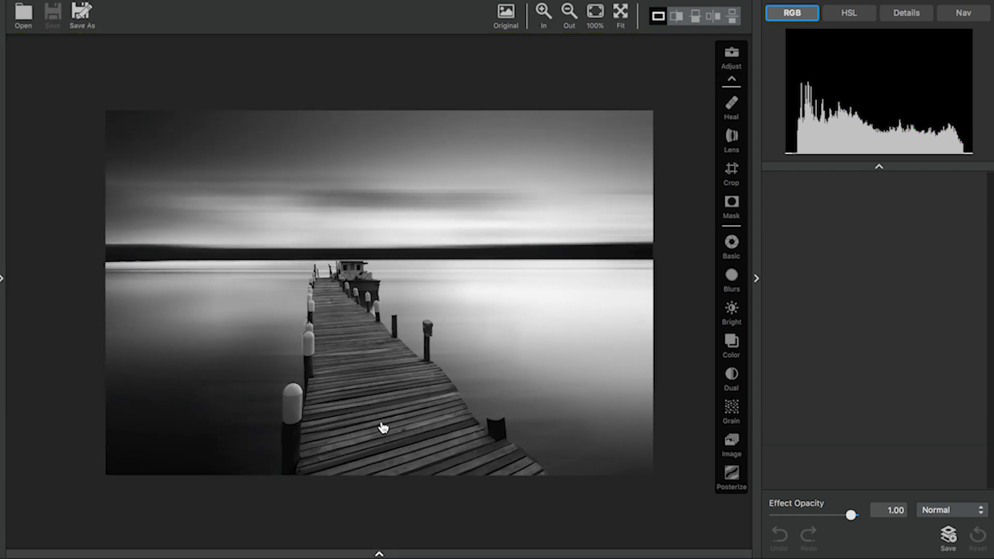
Add a Film Grain adjustment to the pier photo and zoom in on it
{"action": "left_click", "coordinate": [732, 409]}
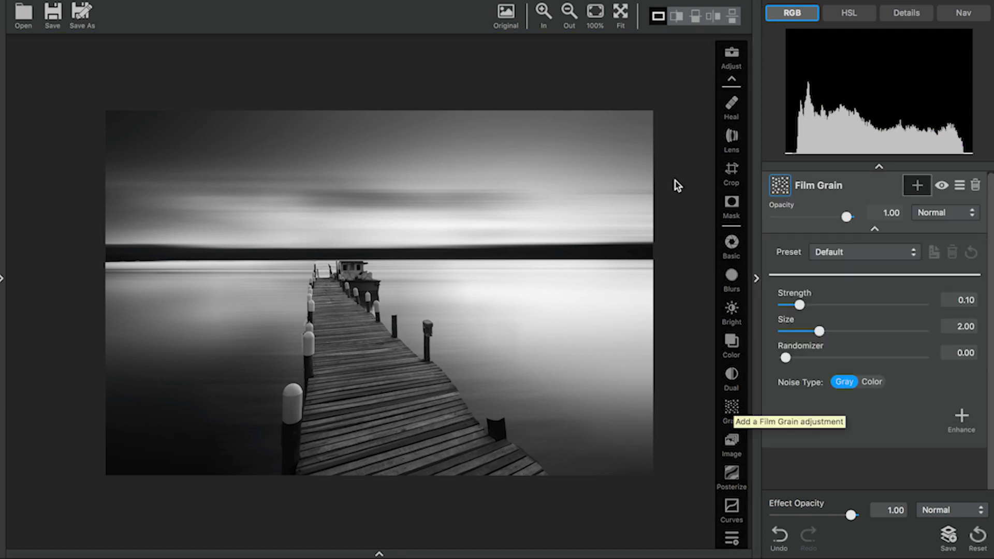
{"action": "mouse_move", "coordinate": [543, 13]}
{"action": "left_click", "coordinate": [542, 12]}
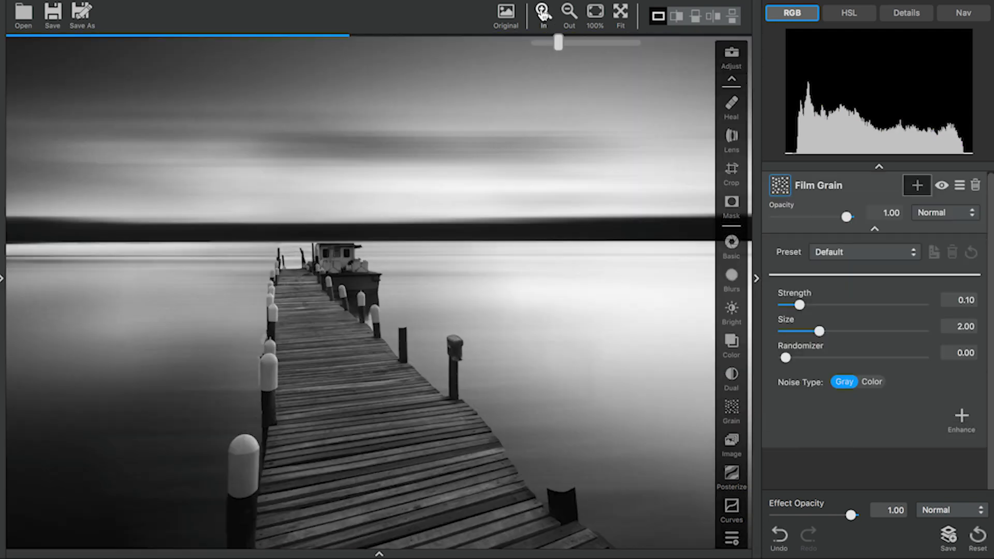
{"action": "left_click", "coordinate": [543, 13]}
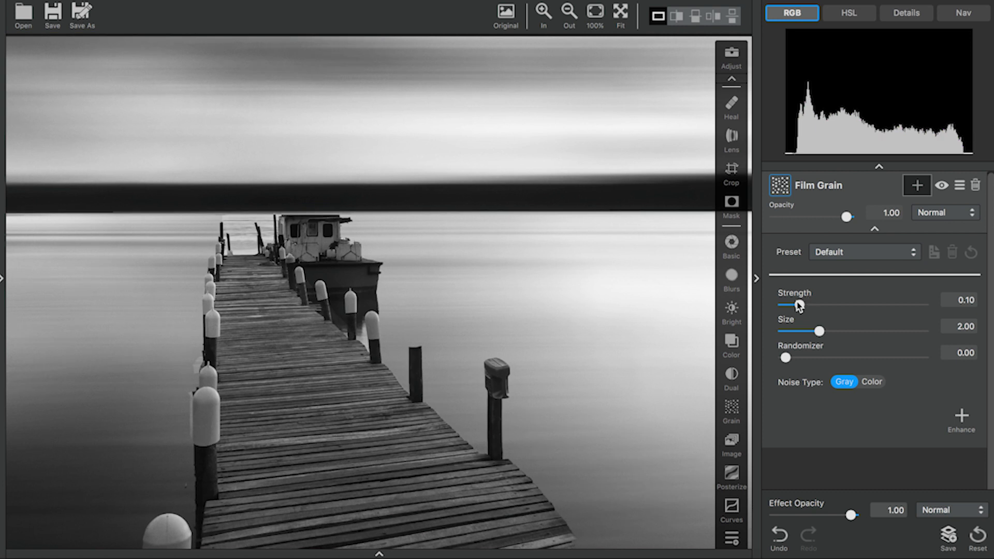
Set the grain to Strength 0.91, Size 3.14, Randomizer 0.27 with Color noise
{"action": "left_click_drag", "start_coordinate": [800, 306], "coordinate": [909, 304]}
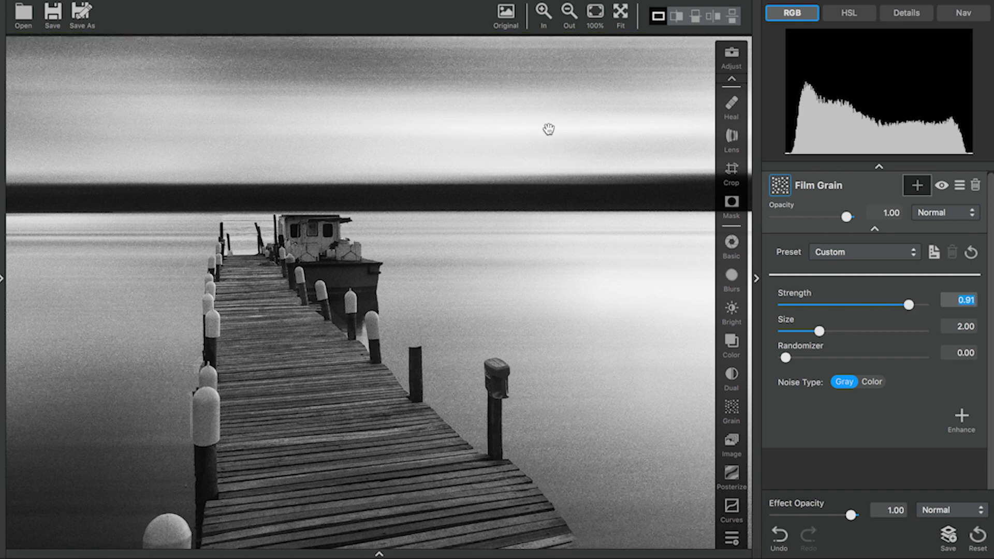
{"action": "mouse_move", "coordinate": [821, 331]}
{"action": "left_mouse_down"}
{"action": "mouse_move", "coordinate": [895, 333]}
{"action": "mouse_move", "coordinate": [840, 332]}
{"action": "left_mouse_up"}
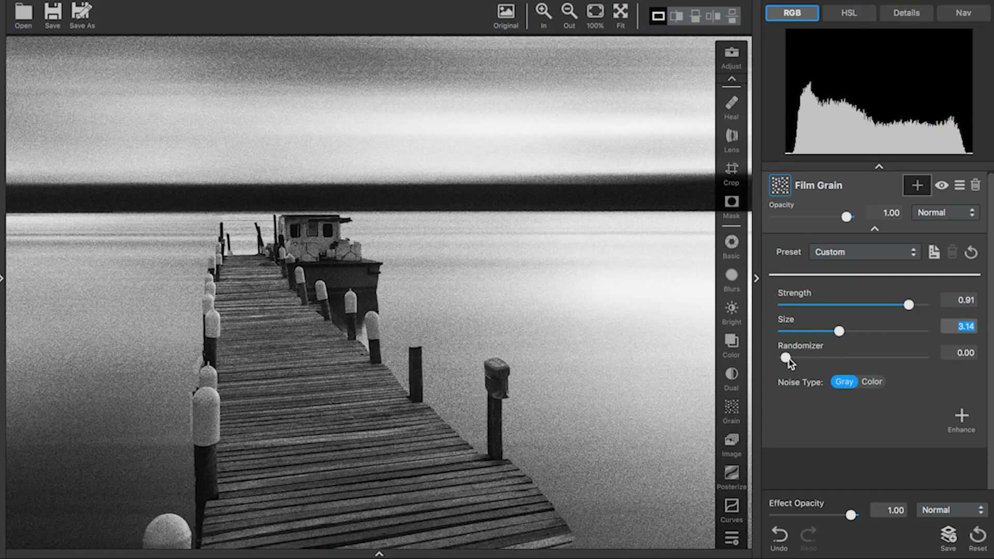
{"action": "left_click_drag", "start_coordinate": [787, 358], "coordinate": [823, 359]}
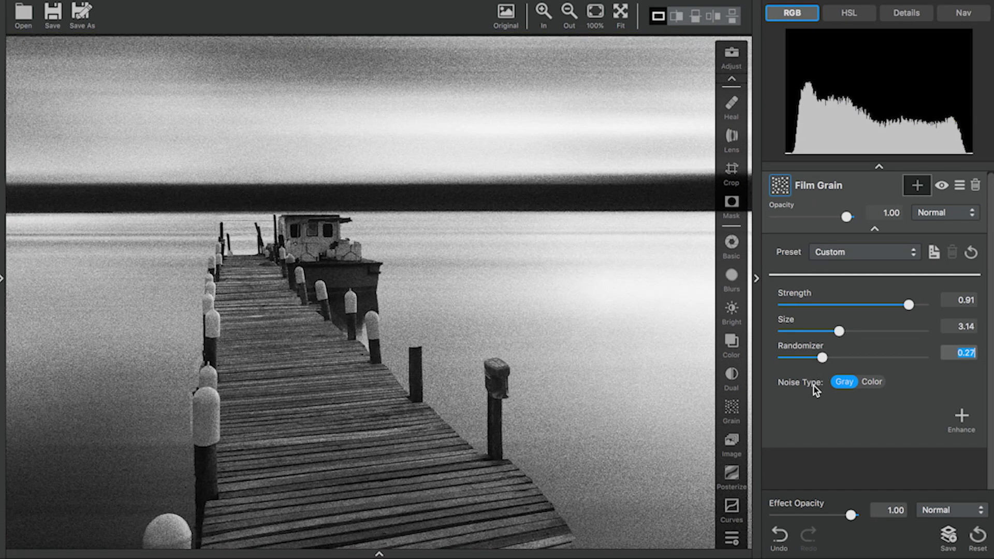
{"action": "left_click", "coordinate": [871, 383]}
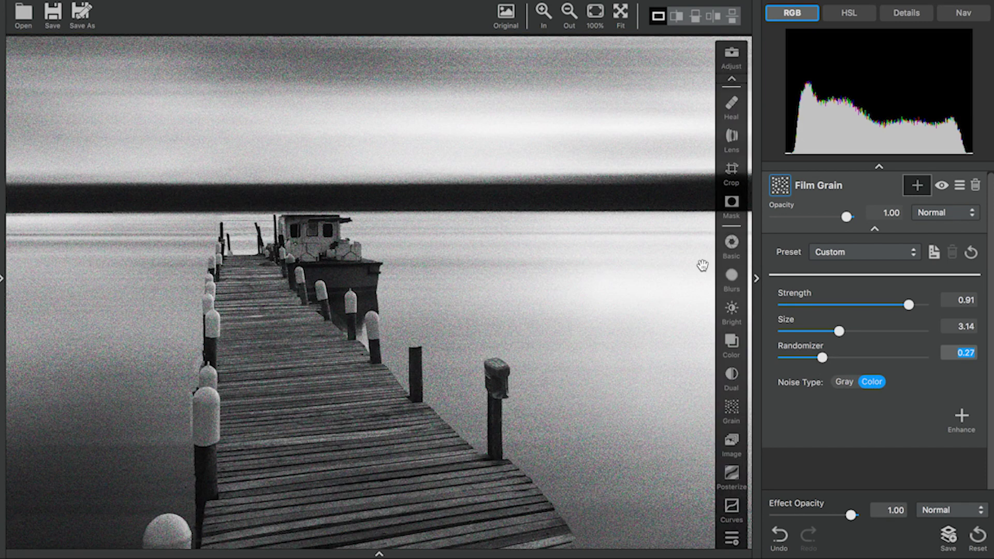
Compare gray and color grain on the boat and horizon, then settle on Gray at fit view
{"action": "left_click", "coordinate": [542, 12]}
{"action": "left_click_drag", "start_coordinate": [559, 140], "coordinate": [518, 366]}
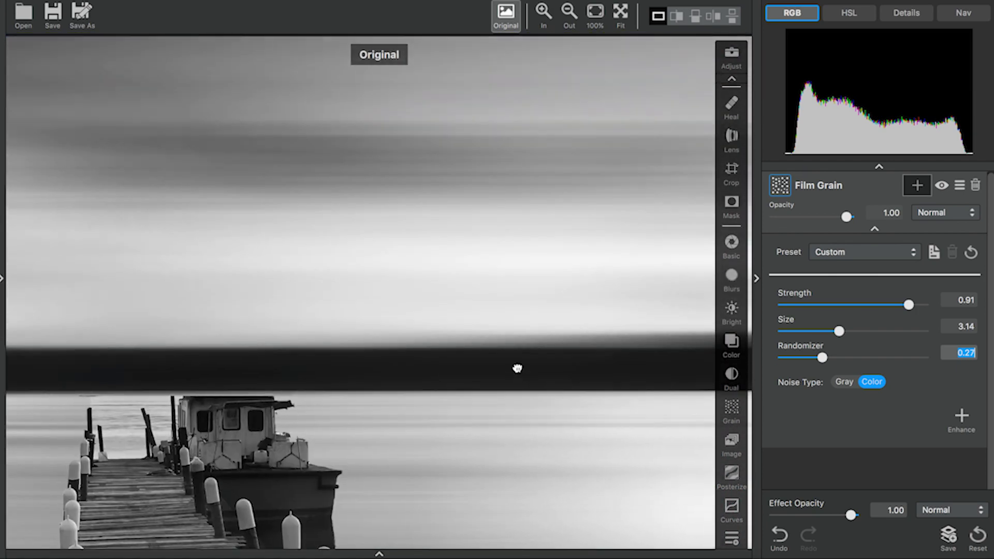
{"action": "left_click", "coordinate": [845, 383]}
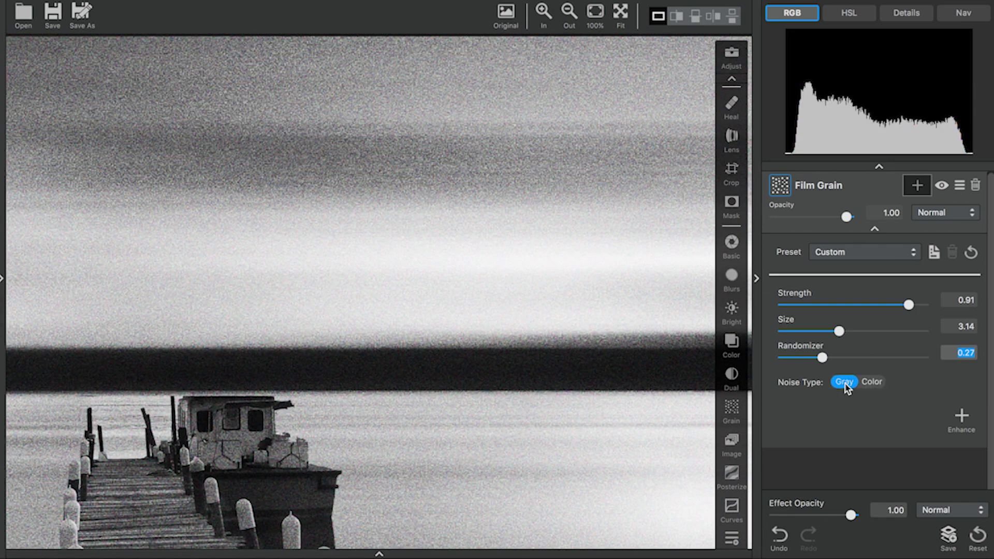
{"action": "left_click", "coordinate": [870, 382]}
{"action": "left_click", "coordinate": [620, 15]}
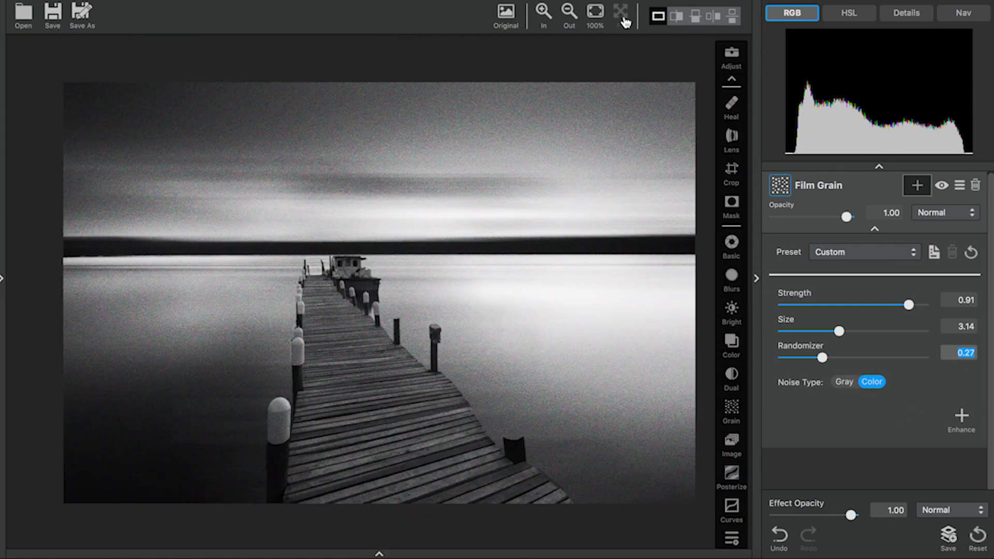
{"action": "left_click", "coordinate": [844, 383]}
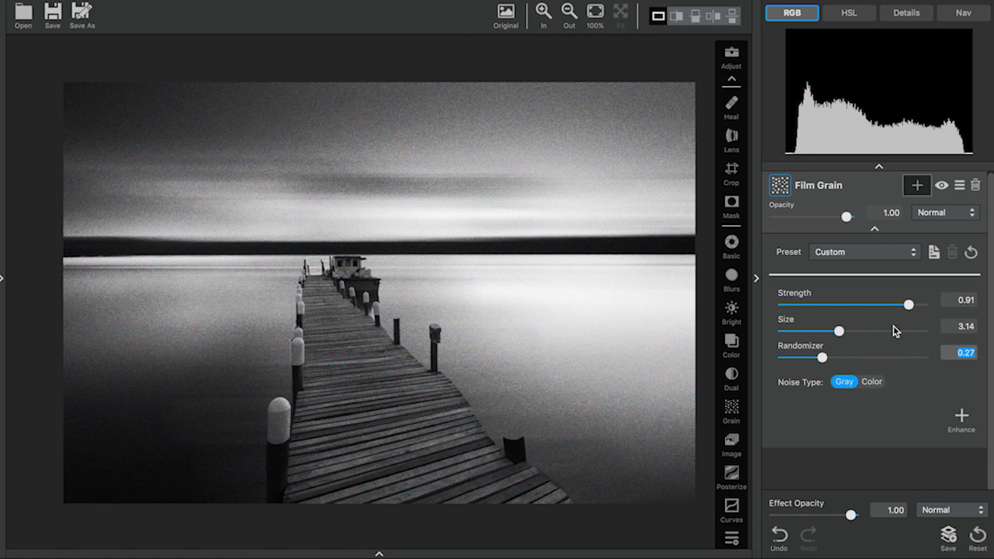
Set grain Size 4.16 and Randomizer 0.52, and bring back the thumbnail strip
{"action": "left_click", "coordinate": [908, 306]}
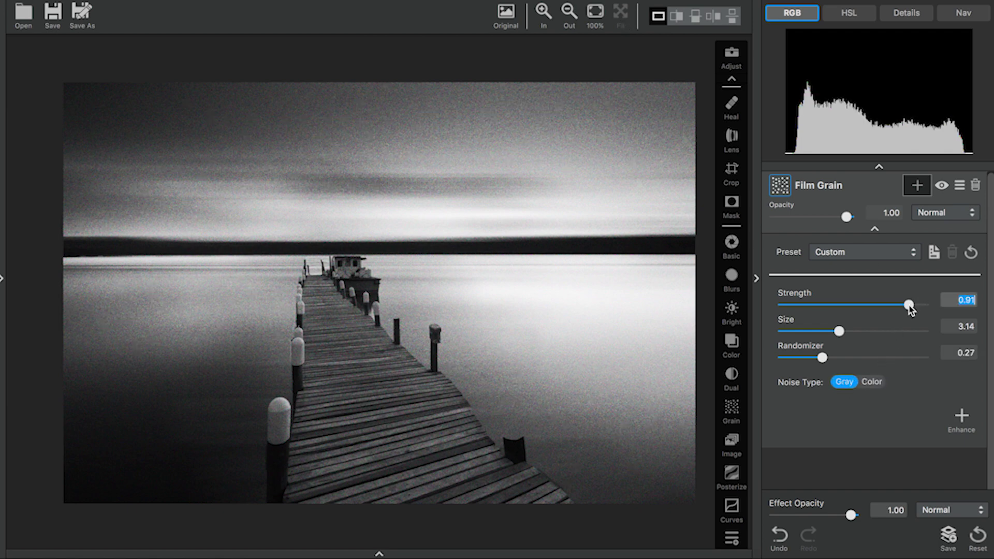
{"action": "left_click_drag", "start_coordinate": [840, 332], "coordinate": [857, 357]}
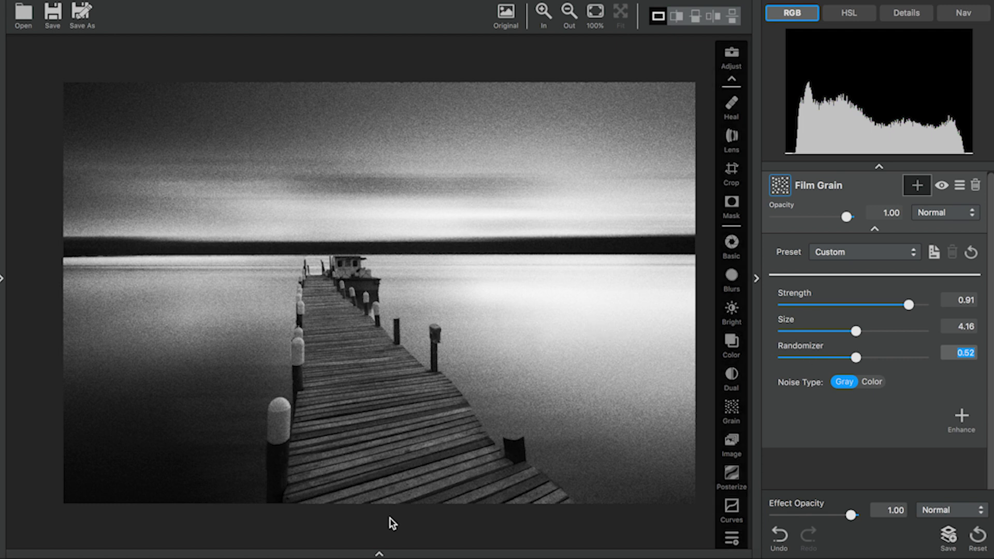
{"action": "left_click", "coordinate": [381, 553]}
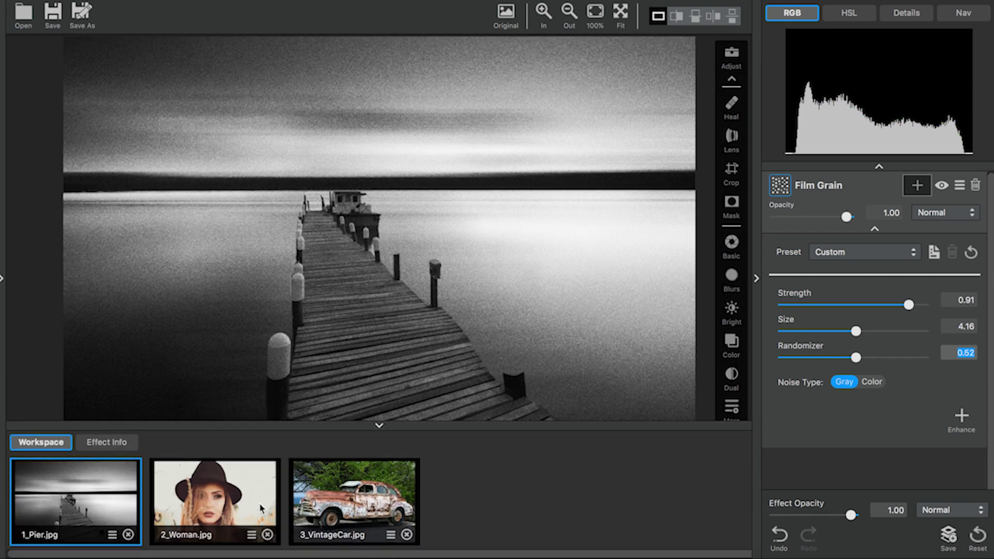
Switch to the enlarged portrait and add Film Grain using Color noise
{"action": "left_click", "coordinate": [259, 502]}
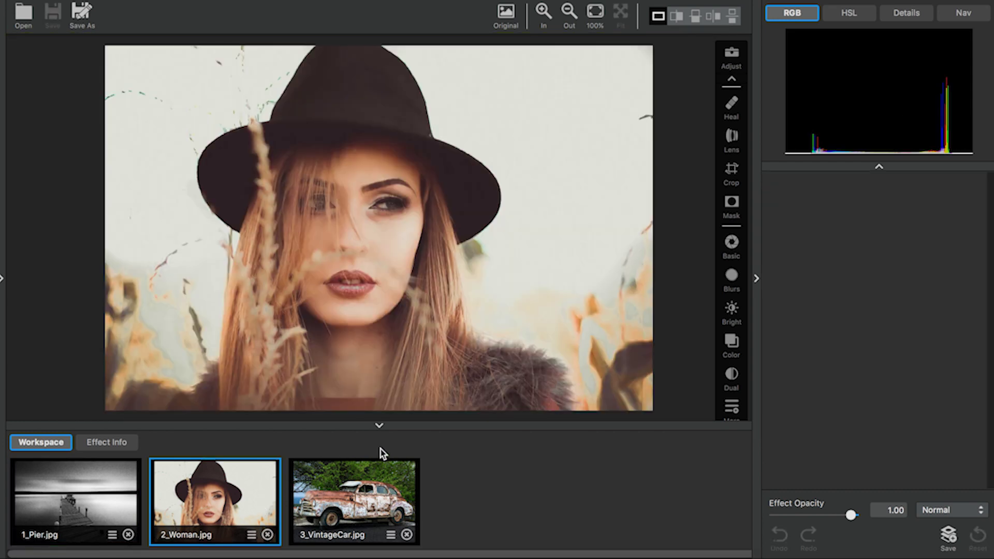
{"action": "left_click", "coordinate": [380, 425]}
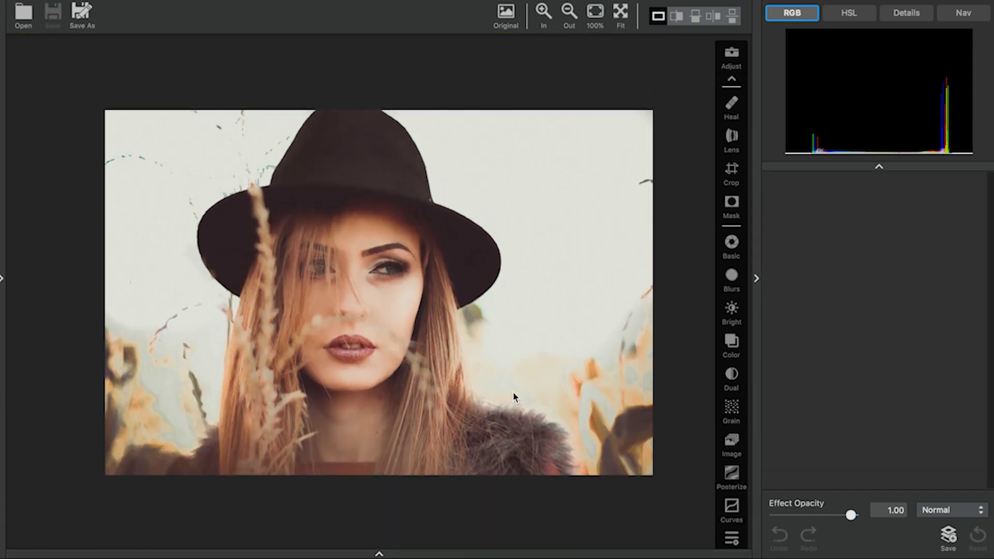
{"action": "left_click", "coordinate": [731, 412]}
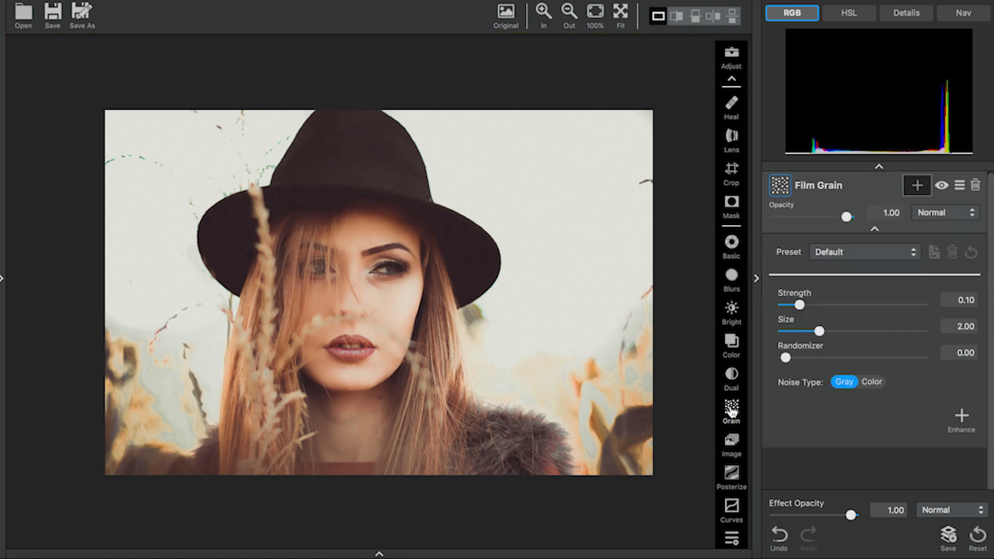
{"action": "left_click", "coordinate": [873, 383]}
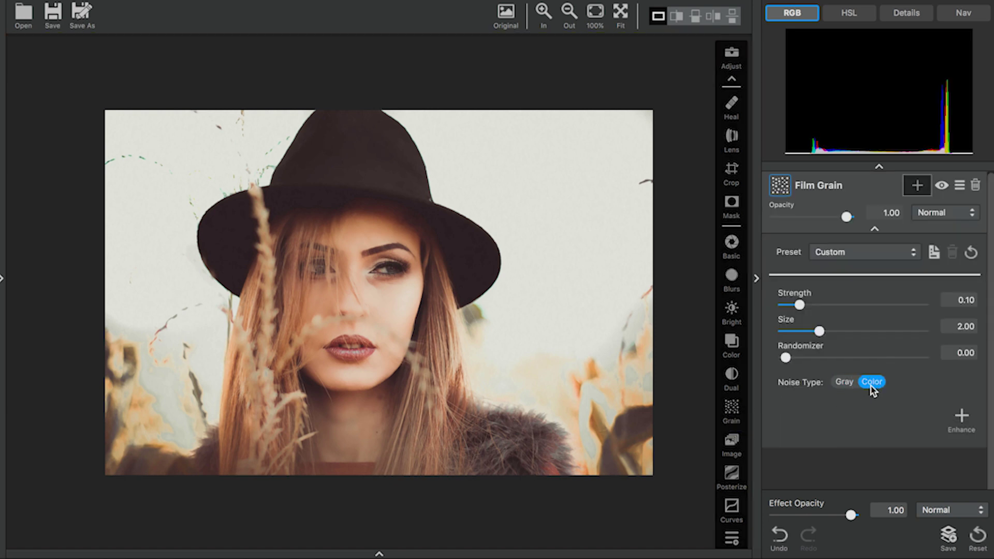
{"action": "left_click", "coordinate": [544, 13]}
Zoom into the face, set grain Strength 0.44, Size 2.50, Randomizer 1.00, and start a mask
{"action": "left_click", "coordinate": [543, 13]}
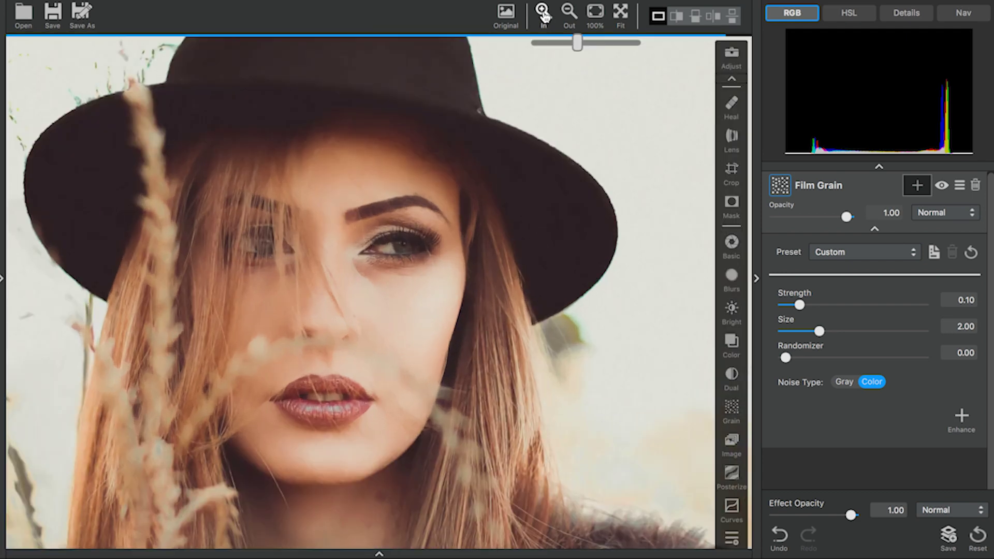
{"action": "left_click", "coordinate": [543, 13]}
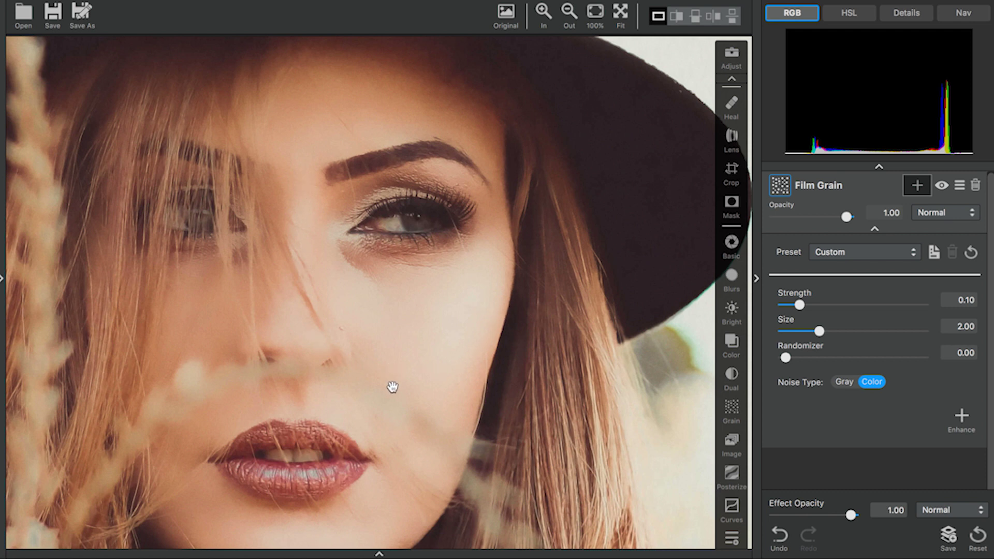
{"action": "left_click_drag", "start_coordinate": [801, 306], "coordinate": [938, 362]}
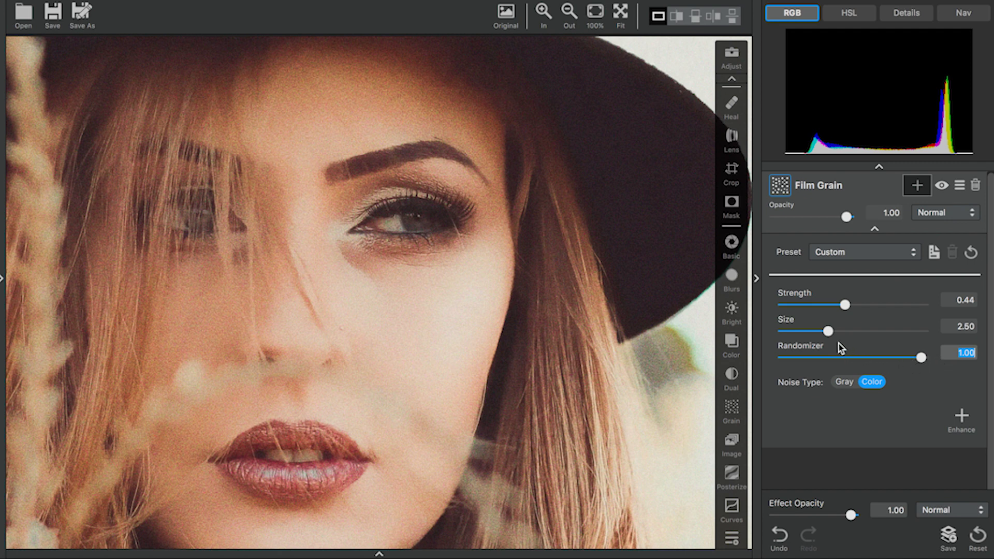
{"action": "left_click", "coordinate": [917, 186]}
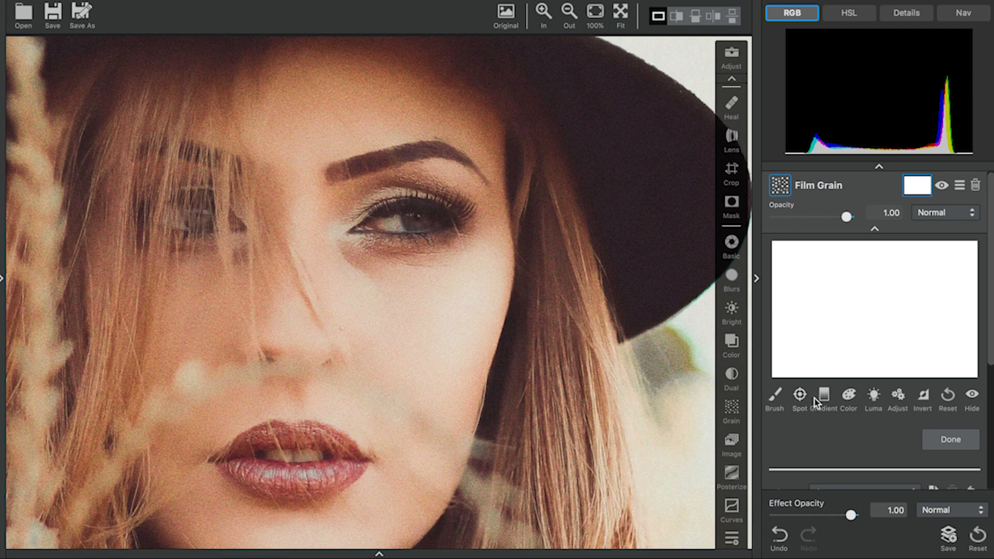
Build a Luma mask with Mask Density 0.32, Luminosity 0.31 and Range 0.22
{"action": "left_click", "coordinate": [874, 396]}
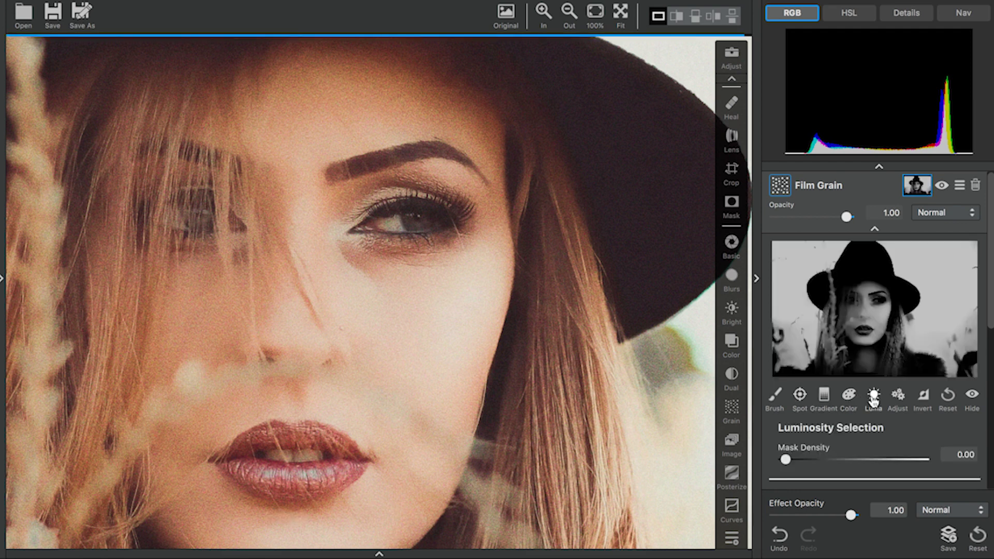
{"action": "scroll", "coordinate": [872, 442], "scroll_direction": "down", "scroll_amount": 3}
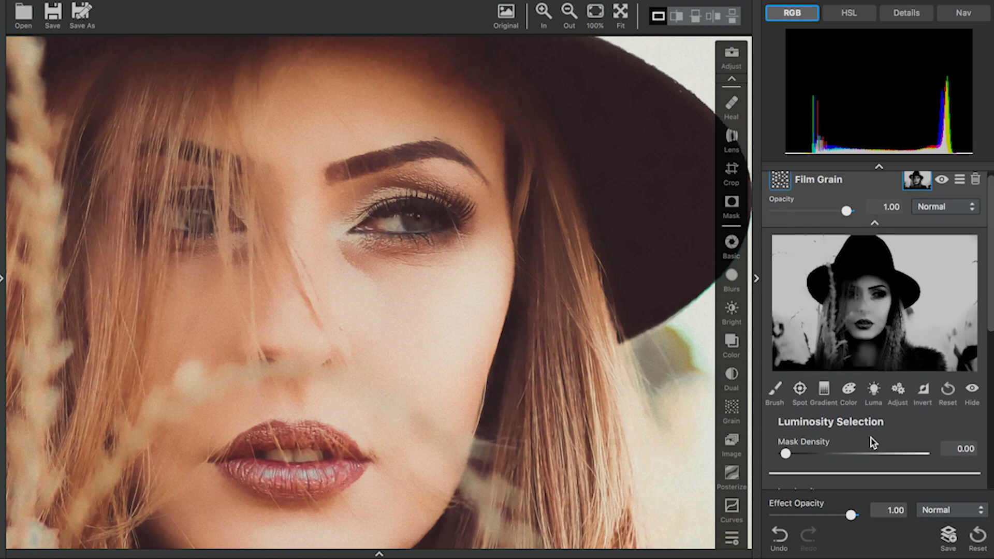
{"action": "scroll", "coordinate": [873, 443], "scroll_direction": "down", "scroll_amount": 2}
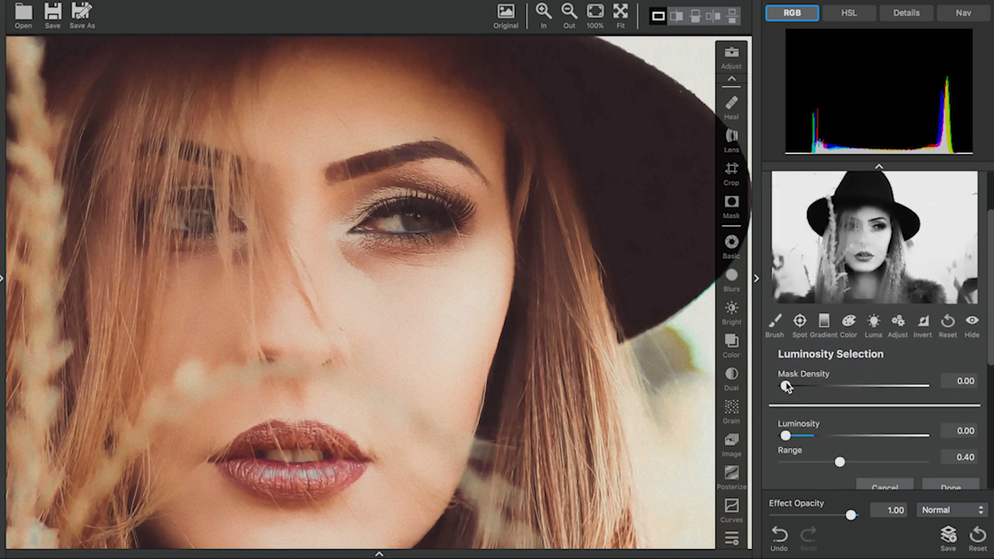
{"action": "left_click_drag", "start_coordinate": [785, 386], "coordinate": [829, 386]}
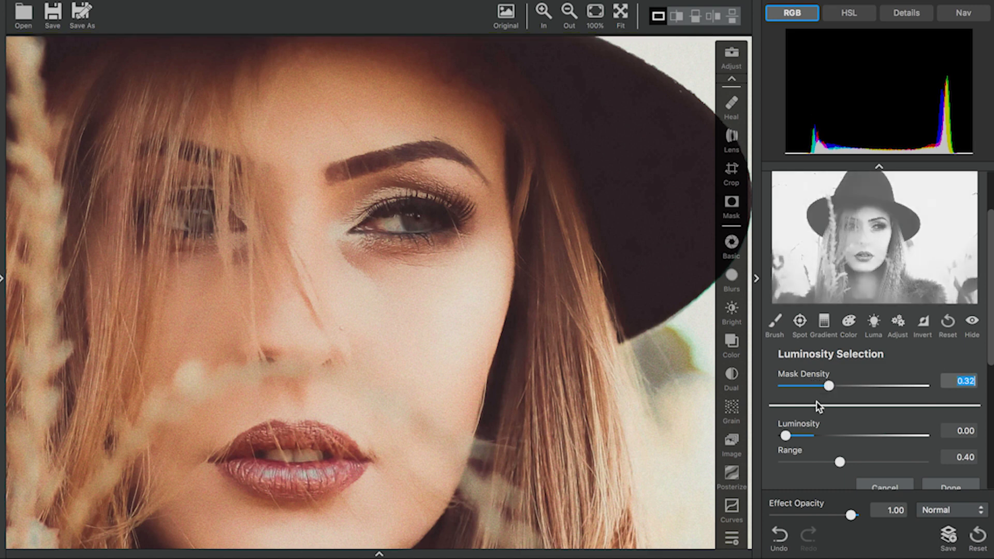
{"action": "left_click_drag", "start_coordinate": [787, 436], "coordinate": [828, 436]}
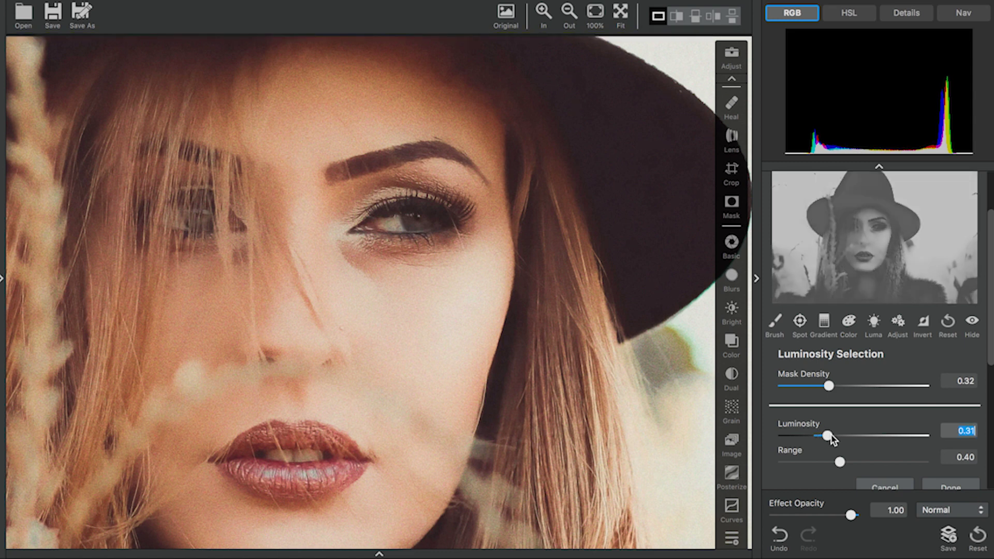
{"action": "left_click_drag", "start_coordinate": [839, 464], "coordinate": [815, 464]}
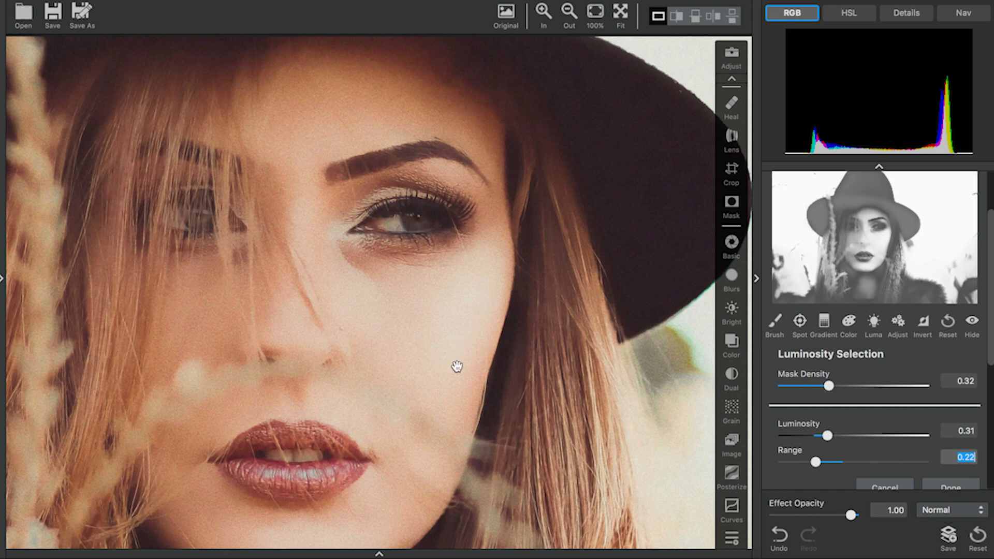
Apply the grain mask and zoom back out to the whole portrait
{"action": "left_click", "coordinate": [947, 488]}
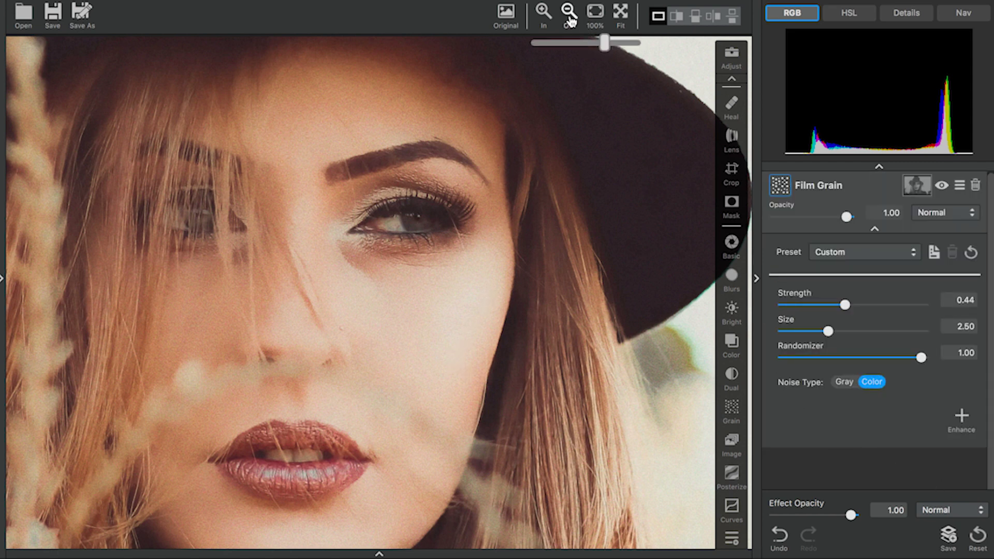
{"action": "left_click", "coordinate": [570, 17]}
{"action": "left_click", "coordinate": [570, 16]}
{"action": "left_click", "coordinate": [569, 16]}
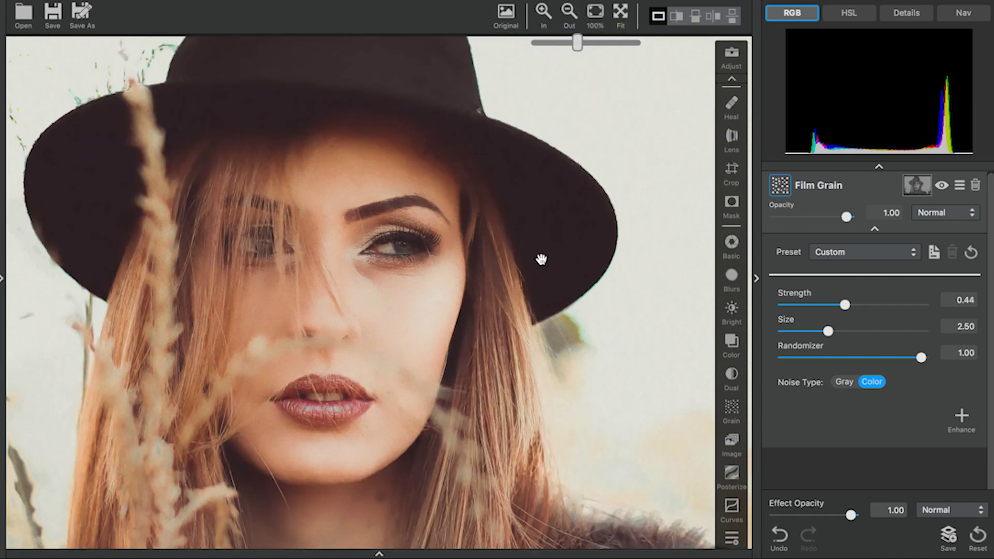
Compare the portrait with the original, then switch to 3_VintageCar.jpg
{"action": "left_click", "coordinate": [541, 259]}
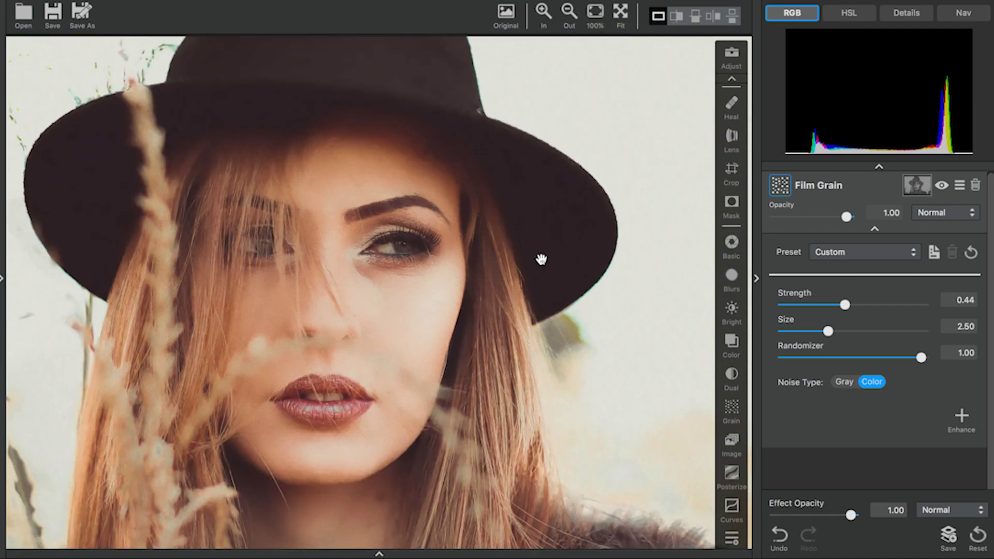
{"action": "left_click", "coordinate": [541, 259]}
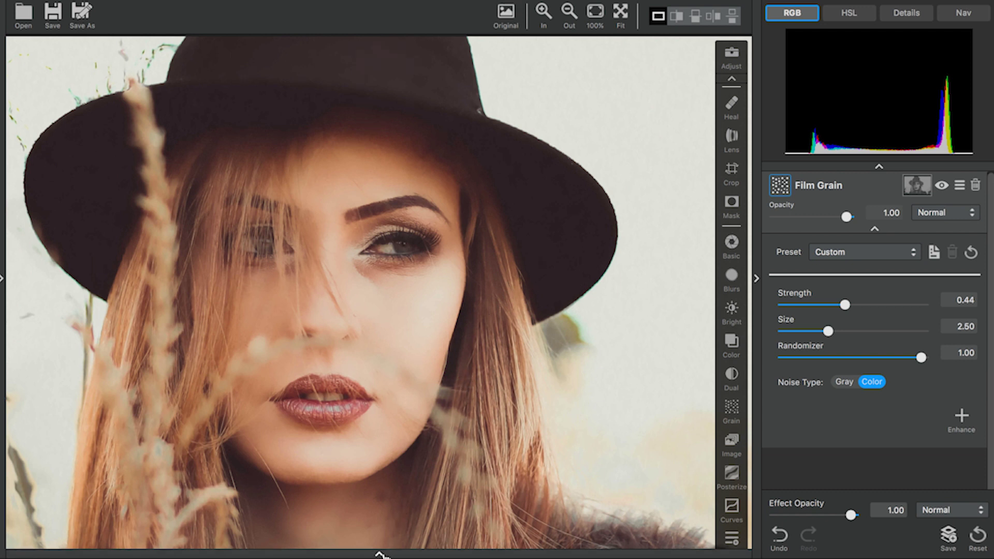
{"action": "left_click", "coordinate": [381, 554]}
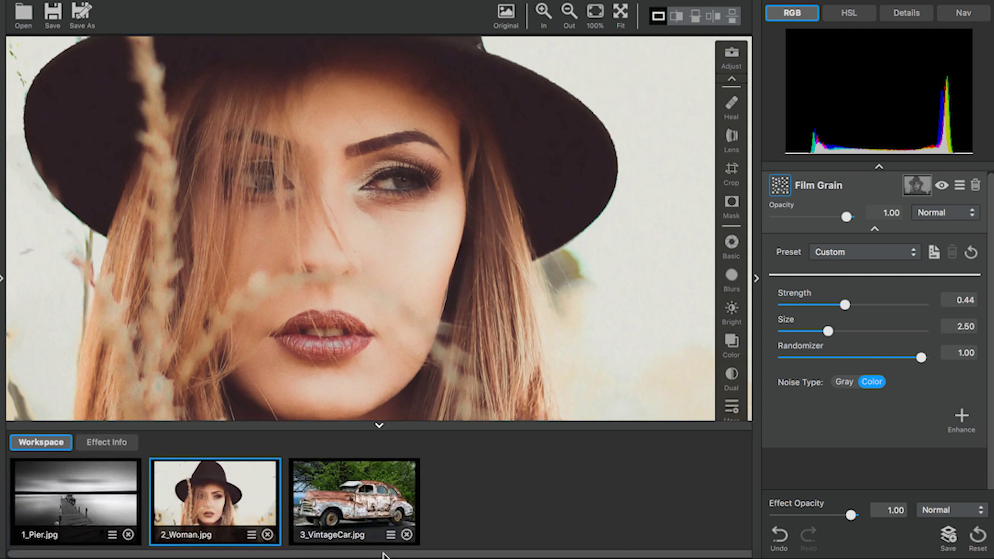
{"action": "left_click", "coordinate": [367, 501]}
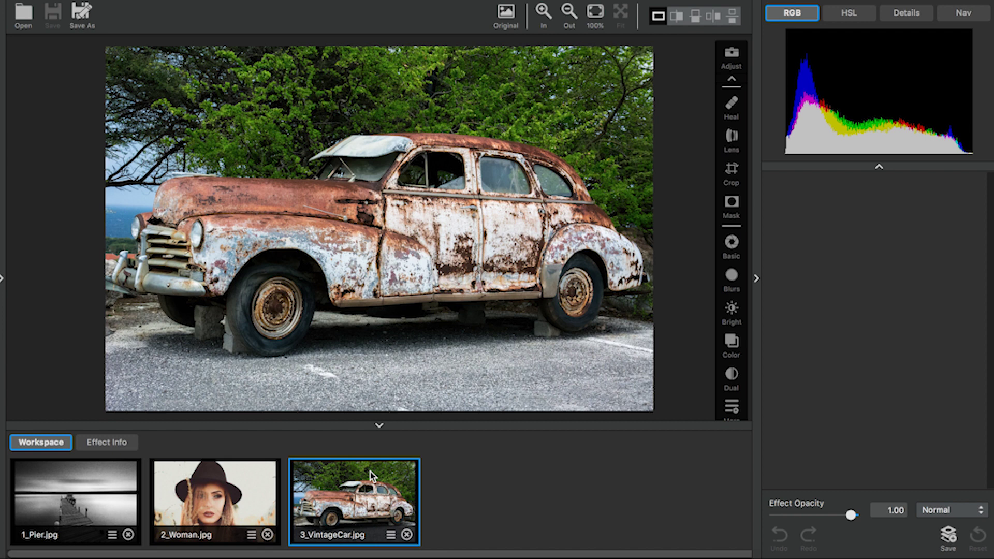
Apply the Film Grain Tutorial look to make the car black-and-white with grain
{"action": "left_click", "coordinate": [4, 279]}
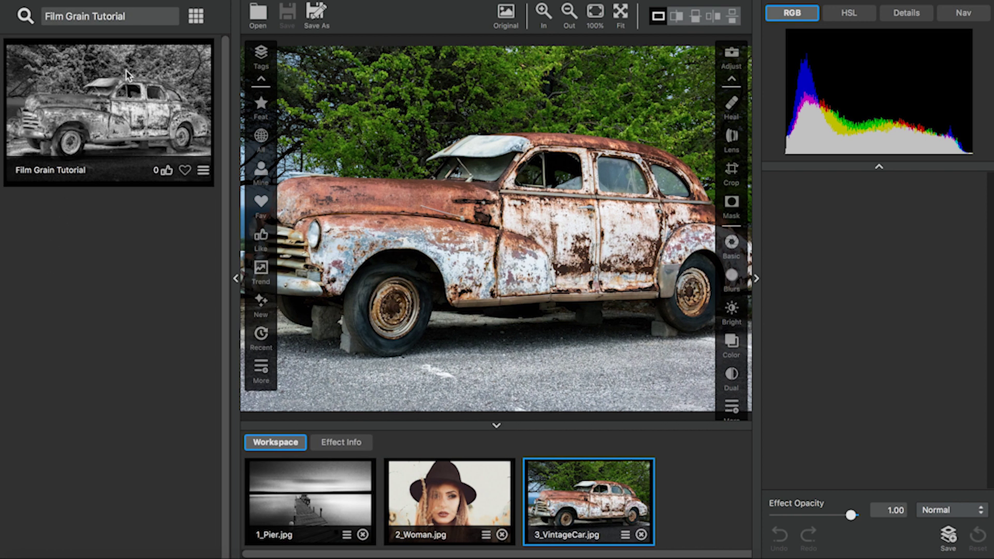
{"action": "left_click", "coordinate": [141, 113]}
{"action": "left_click", "coordinate": [236, 279]}
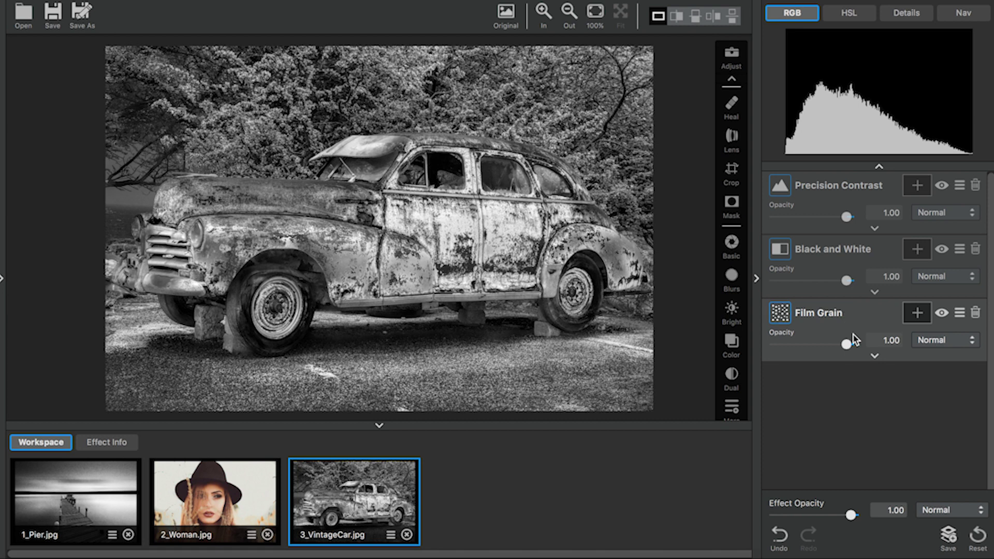
Raise the car's grain Strength to 0.91 and Size to 6.39
{"action": "left_click", "coordinate": [875, 357]}
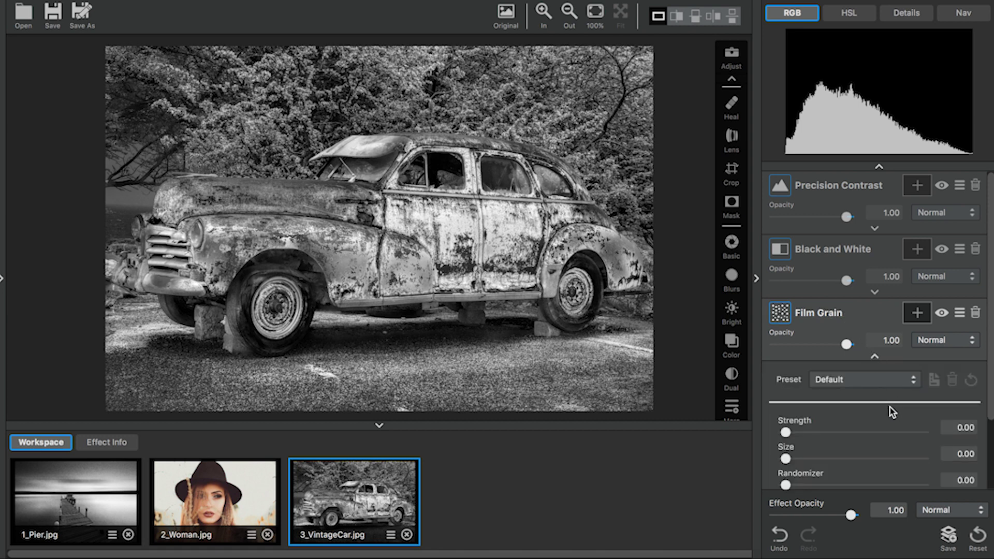
{"action": "scroll", "coordinate": [893, 412], "scroll_direction": "down", "scroll_amount": 2}
{"action": "left_click_drag", "start_coordinate": [785, 414], "coordinate": [908, 415]}
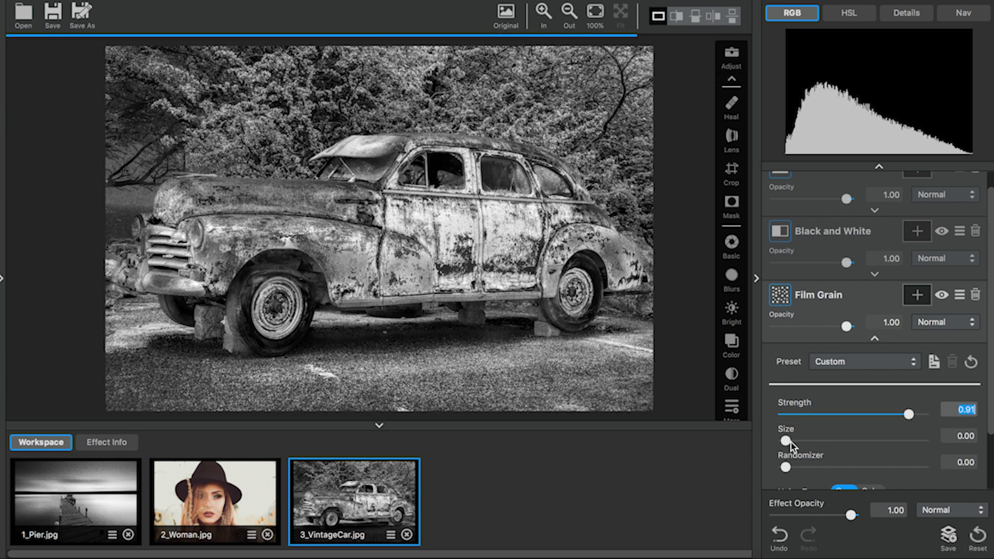
{"action": "left_click_drag", "start_coordinate": [788, 441], "coordinate": [897, 439]}
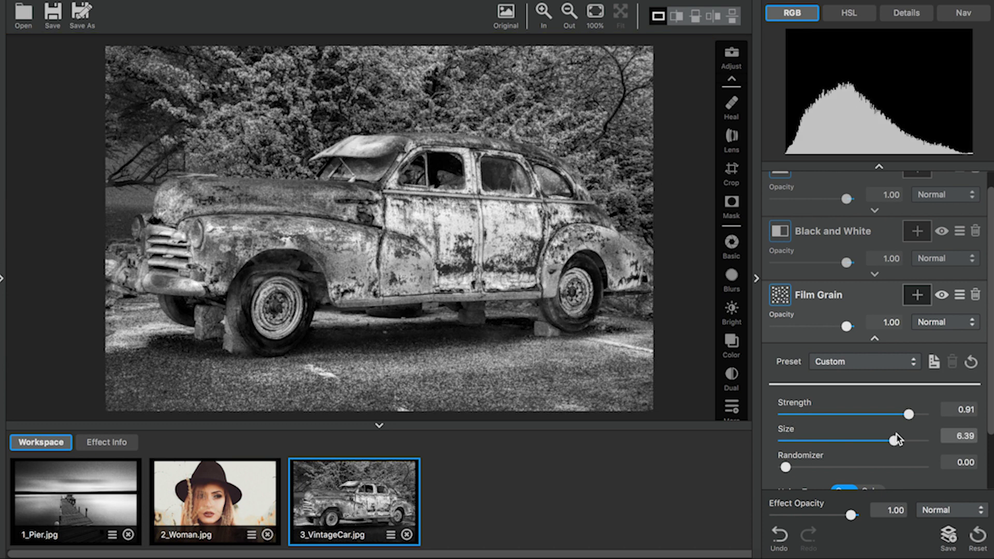